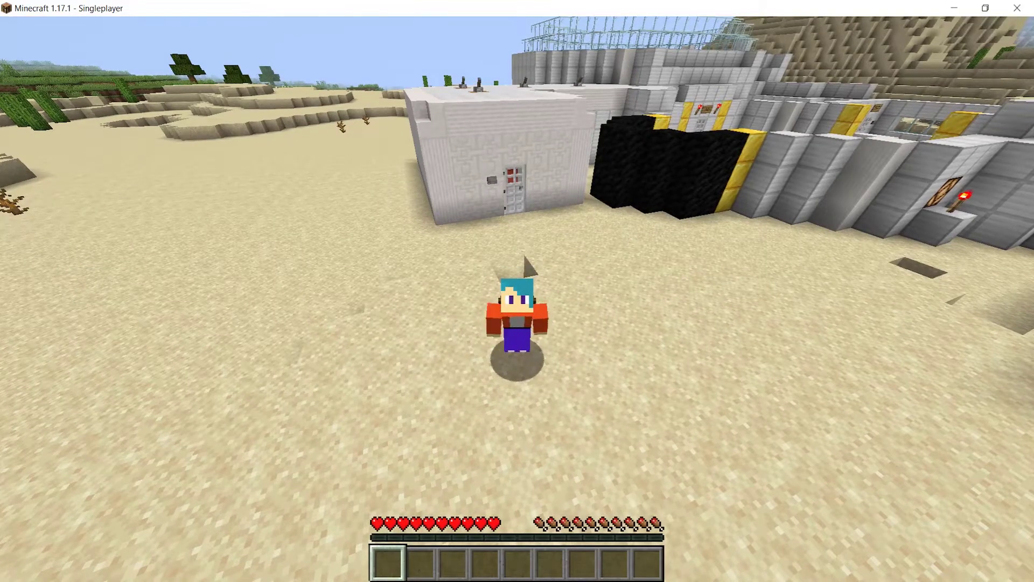
Walk toward the obsidian wall in first-person view, stepping back from the lab buildings
key("w")
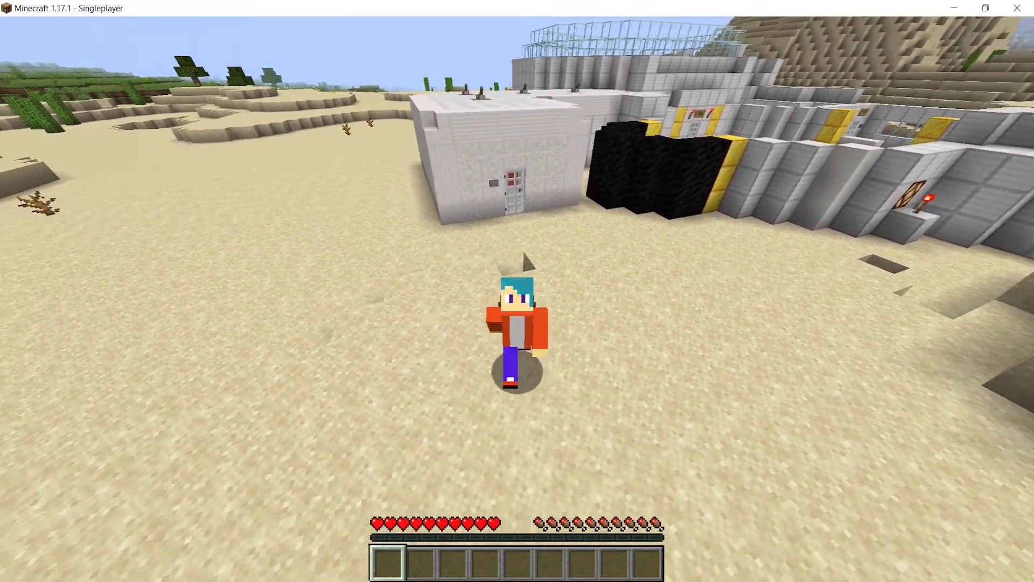
key("F5")
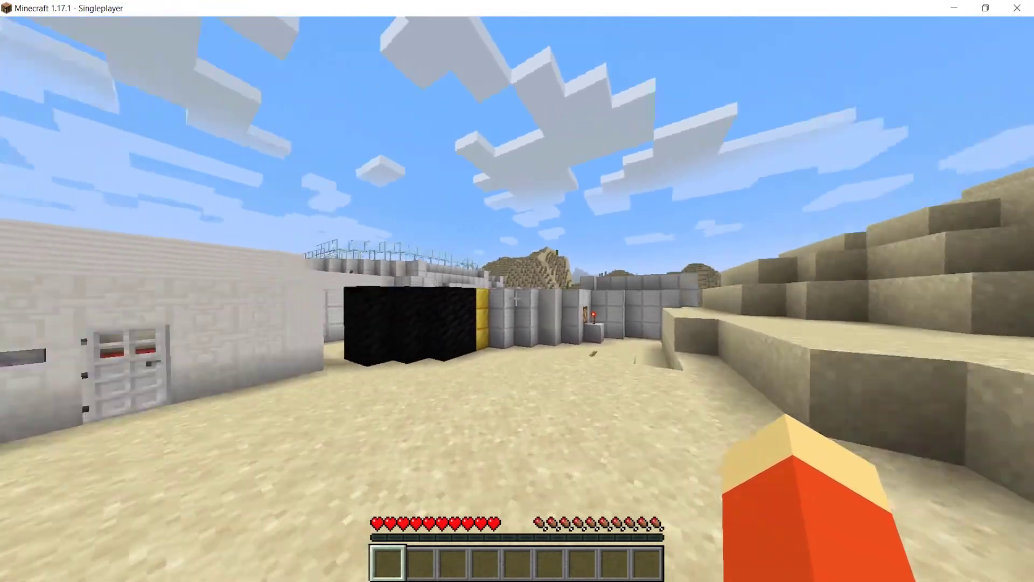
key("w")
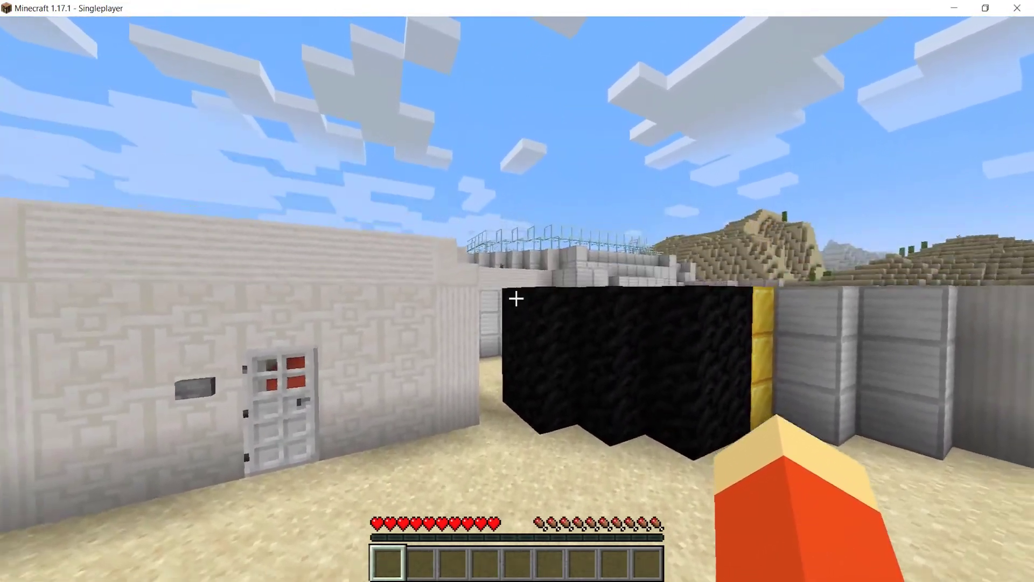
key("s")
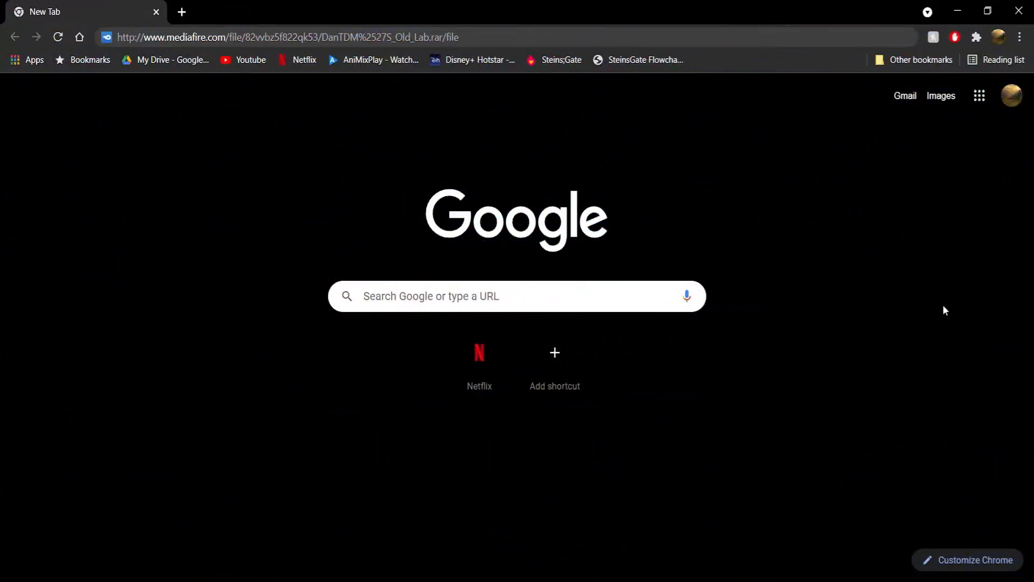
Download the Old Lab RAR from the MediaFire link and reveal it in Data (D:)
left_click(478, 35)
key("Return")
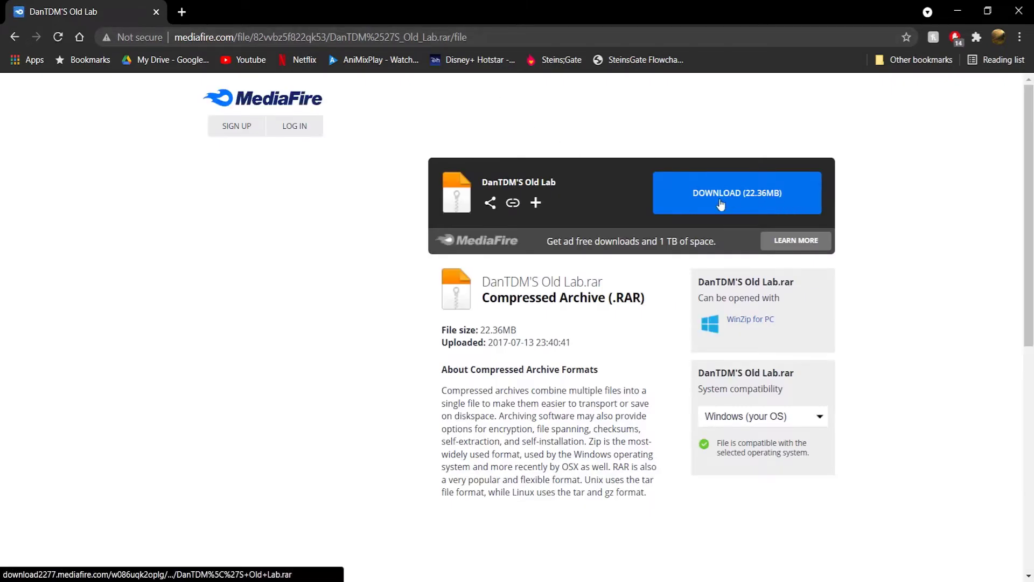
left_click(733, 190)
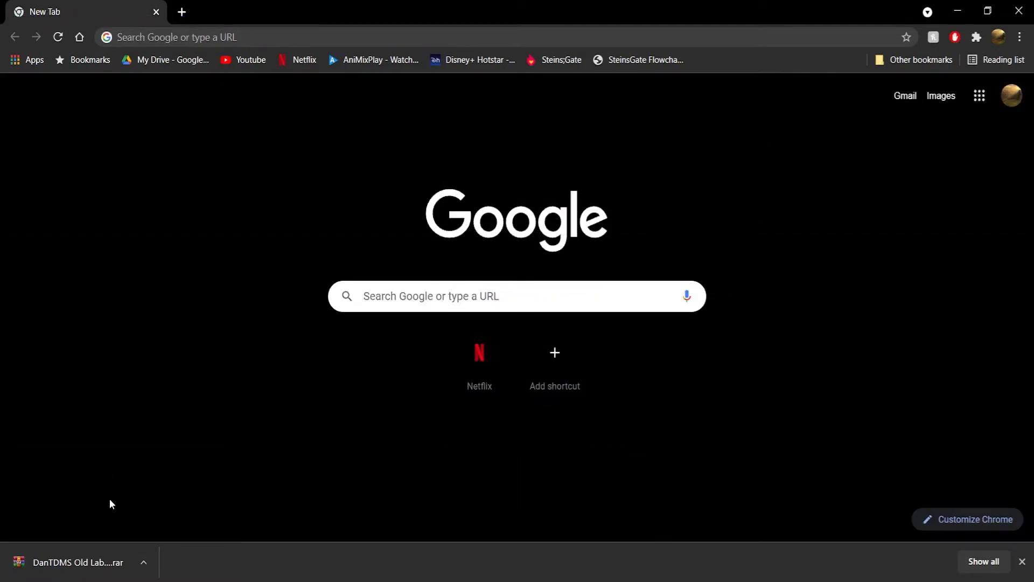
left_click(151, 559)
left_click(176, 517)
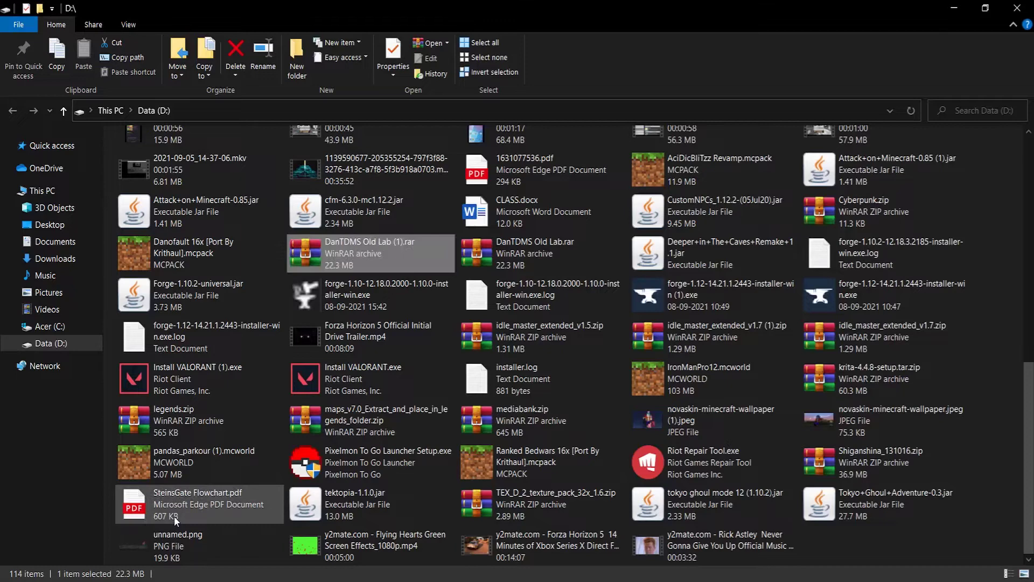
mouse_move(370, 252)
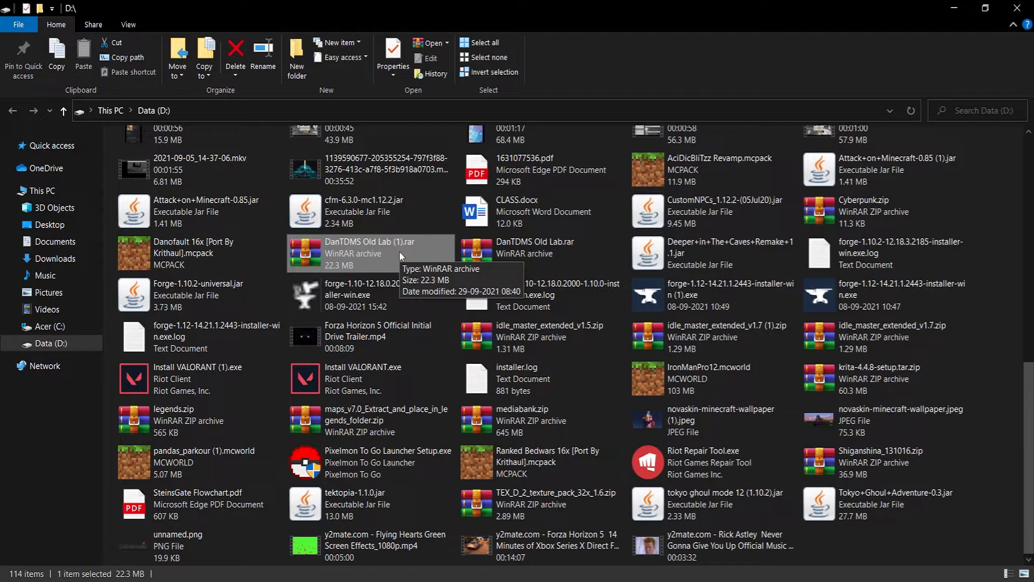
Run %appdata% to reach the AppData Roaming folder
key("super+r")
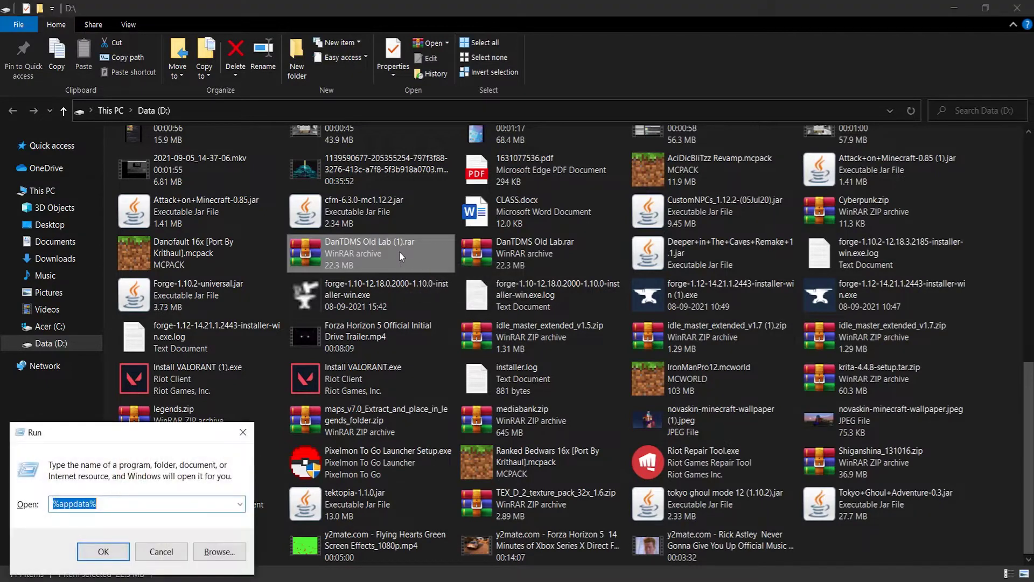
scroll(399, 251, "up", 5)
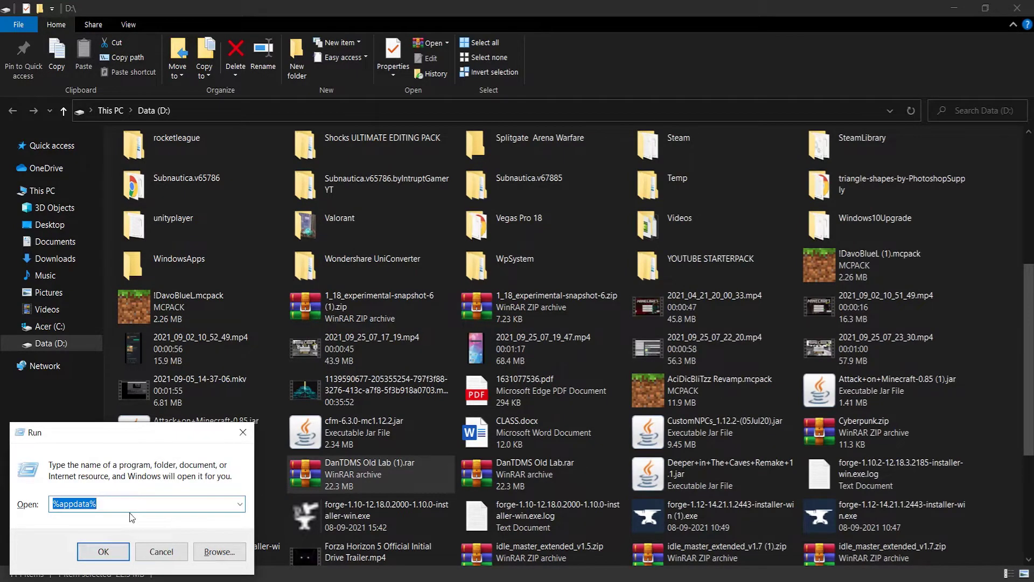
left_click(108, 551)
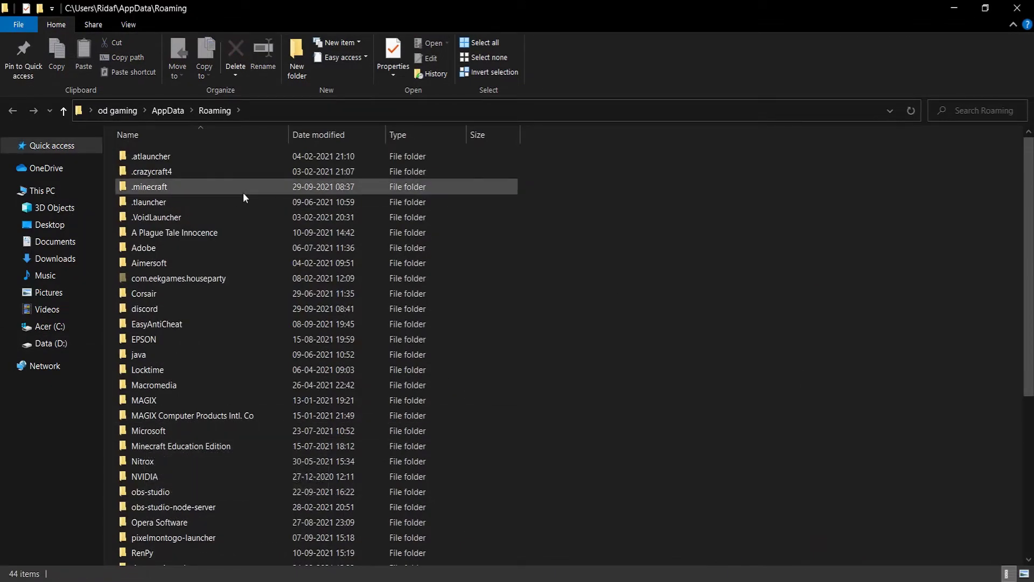
Open .minecraft\saves and restore its window beside the Data (D:) window
double_click(163, 187)
scroll(161, 185, "down", 1)
scroll(161, 185, "down", 3)
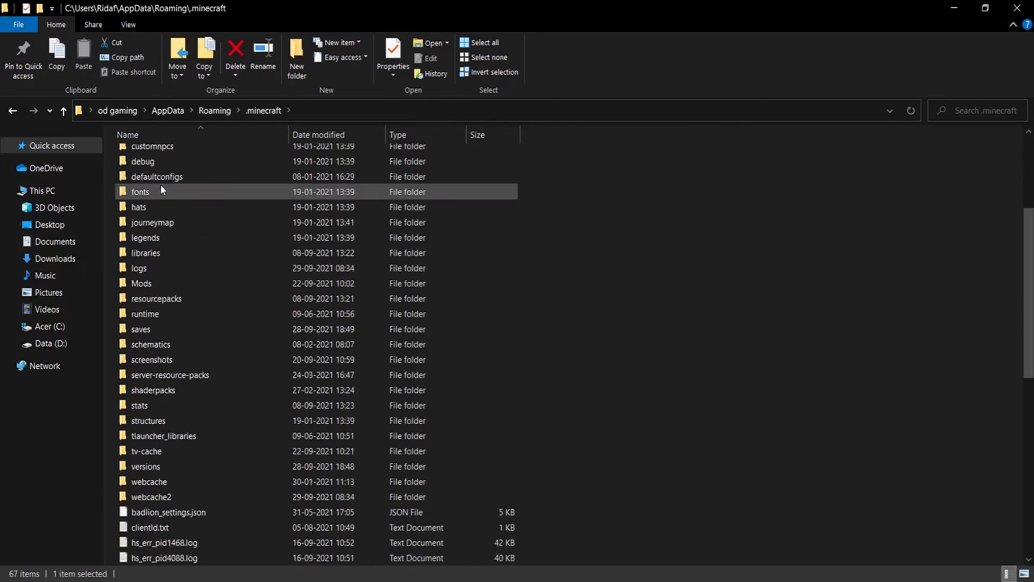
scroll(161, 185, "down", 2)
left_click(141, 301)
left_click(169, 237)
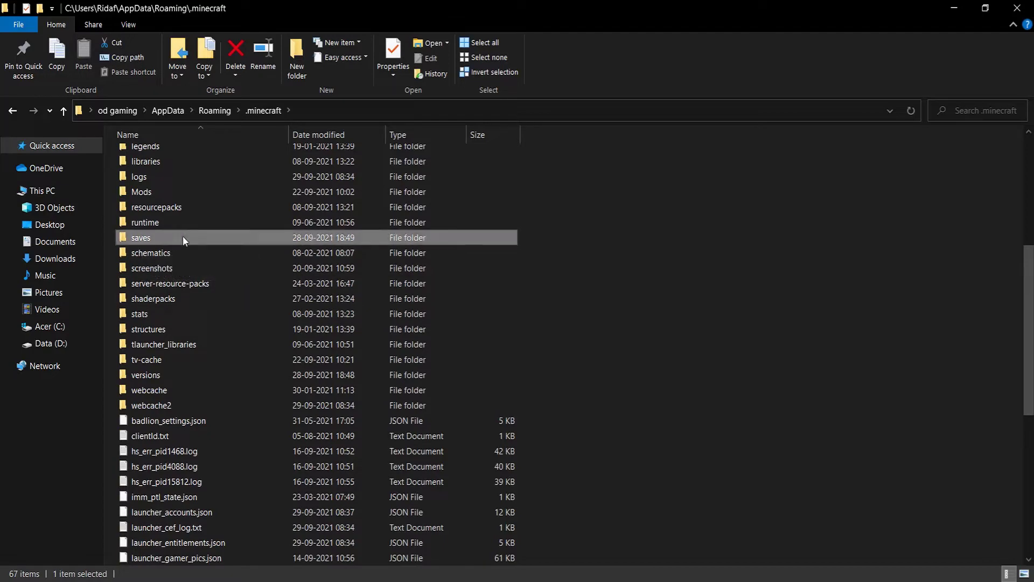
double_click(181, 237)
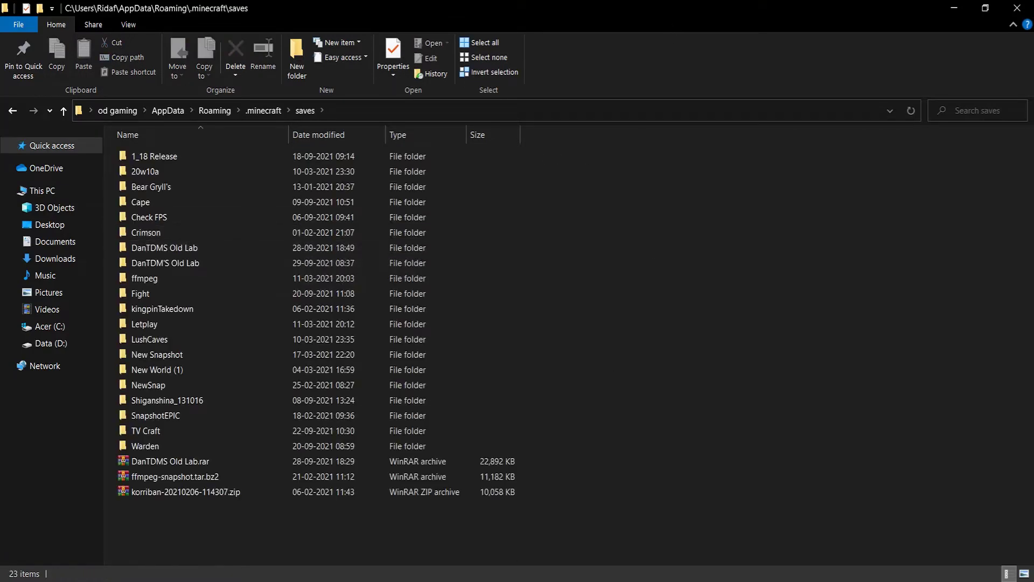
double_click(692, 6)
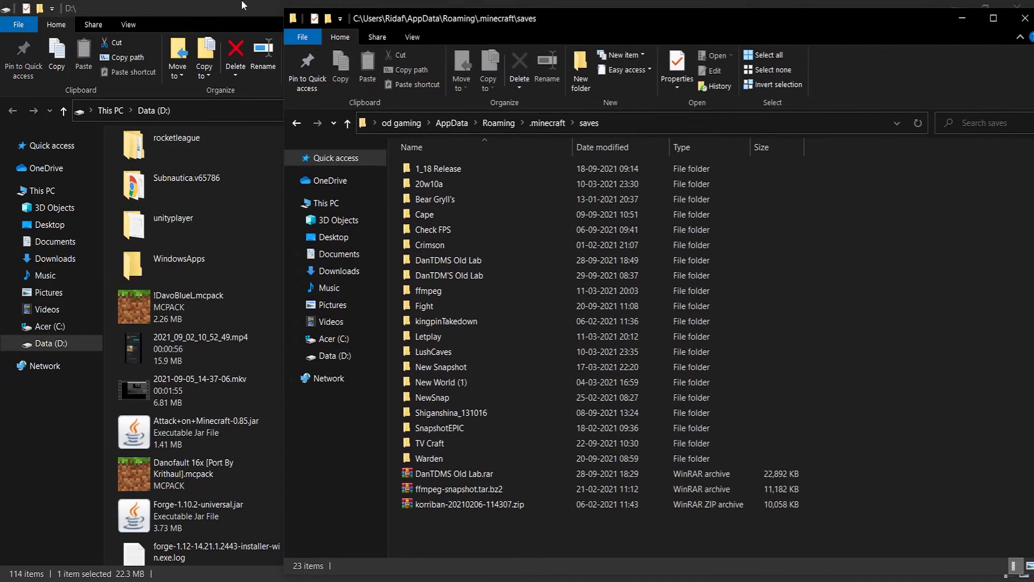
Extract the copied DanTDMS Old Lab (1).rar in saves to a 'DanTDMS Old Lab (1)' folder
left_click(220, 6)
scroll(355, 266, "down", 5)
left_click_drag(353, 275, 924, 293)
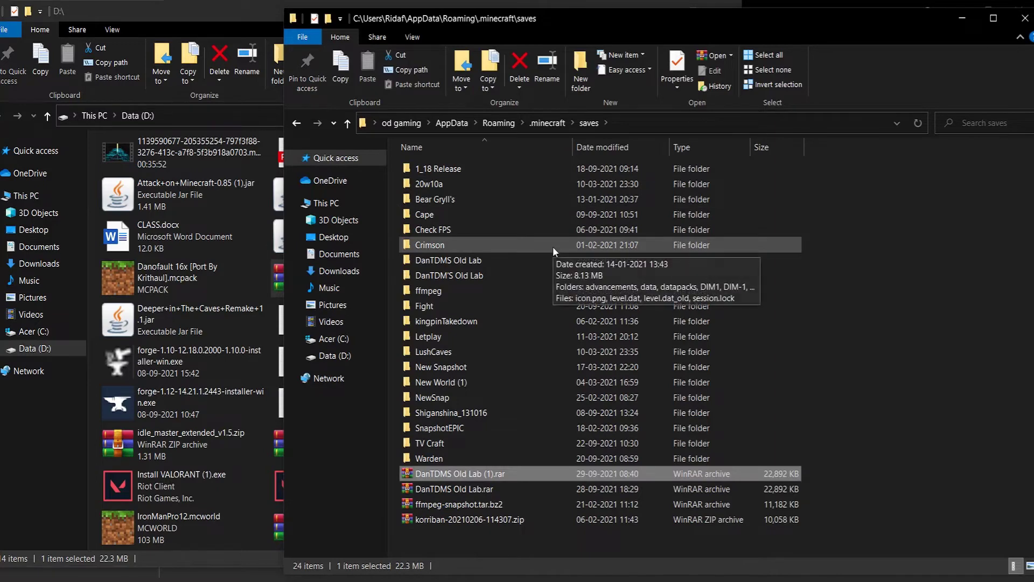
right_click(566, 472)
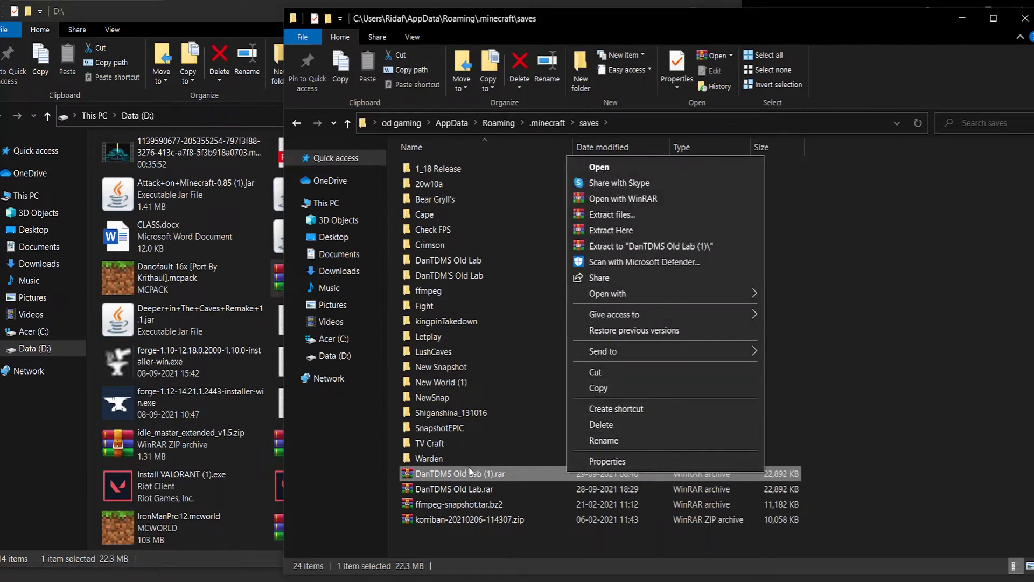
left_click(690, 249)
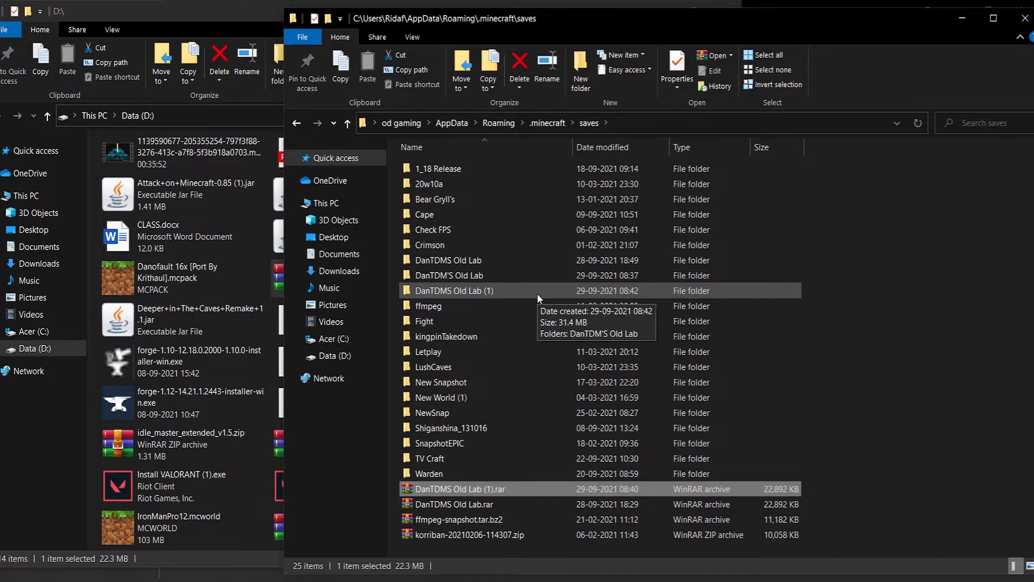
Drag the DanTDM'S Old Lab world folder from DanTDMS Old Lab (1) up into saves
double_click(537, 294)
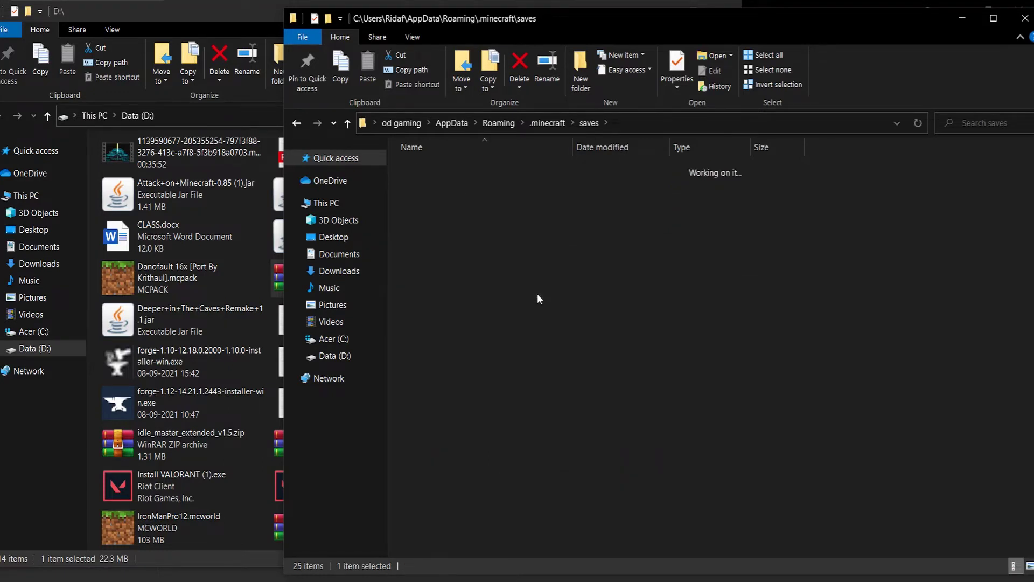
left_click(511, 168)
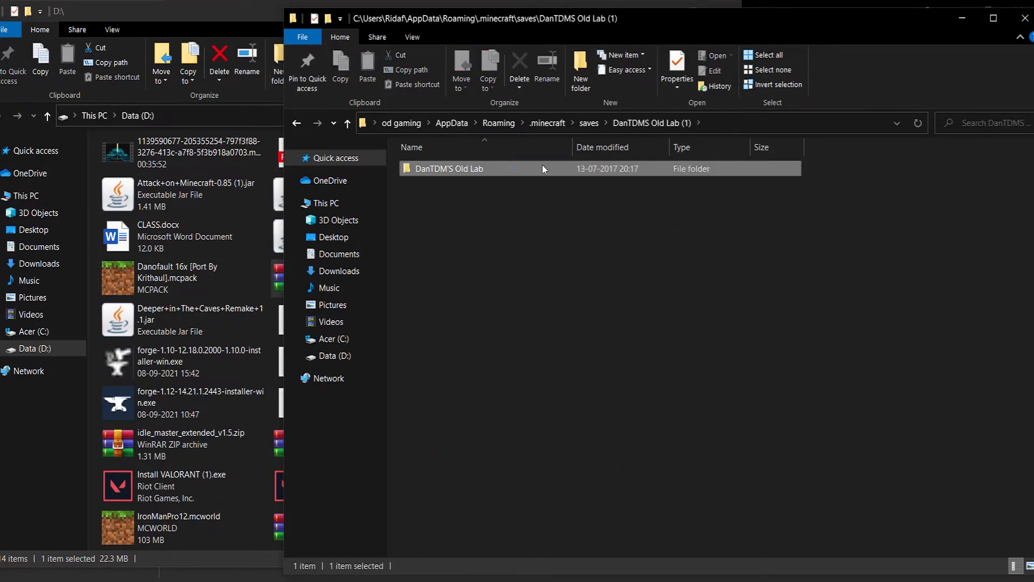
left_click(636, 123)
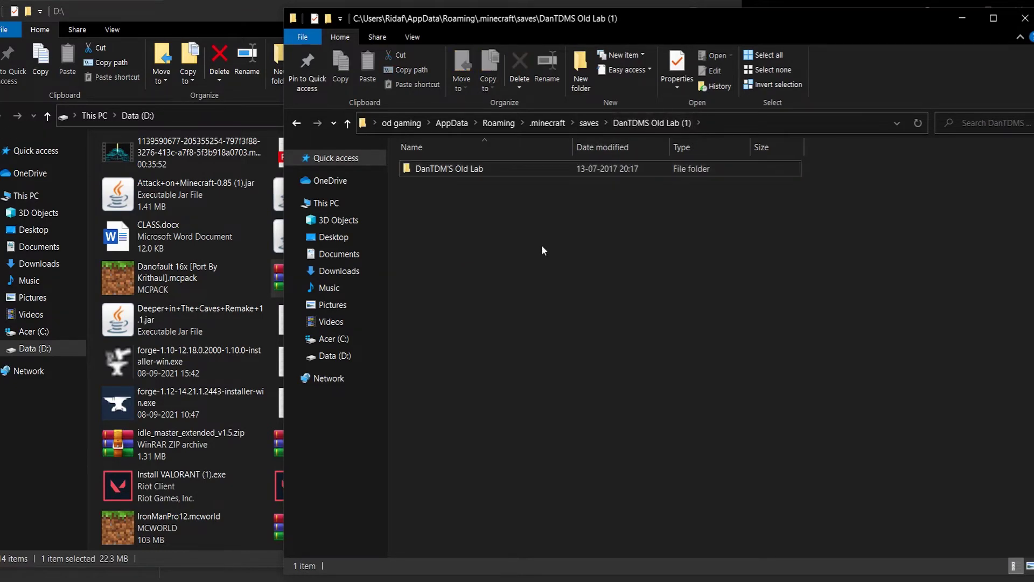
key("alt+Up")
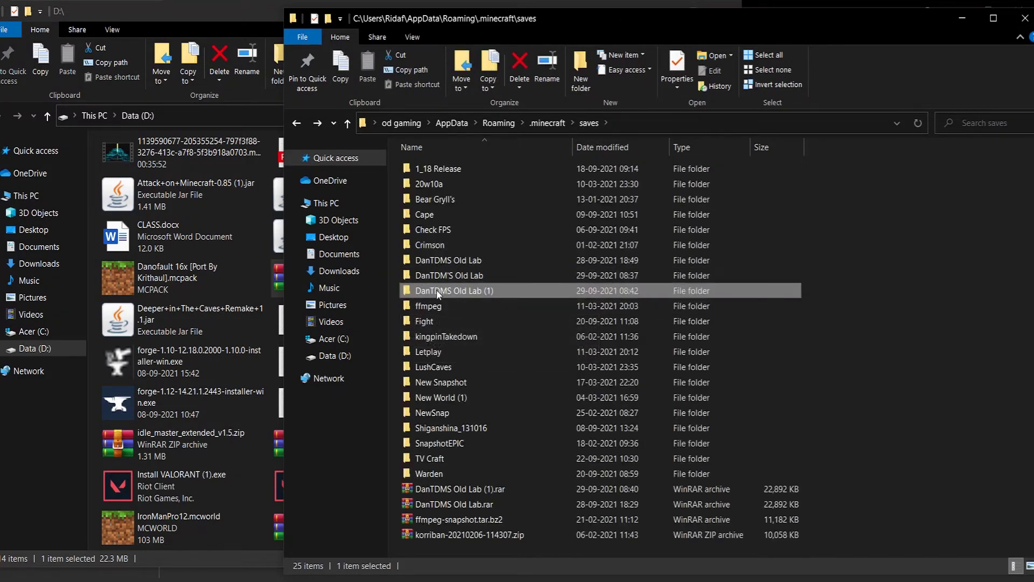
double_click(439, 290)
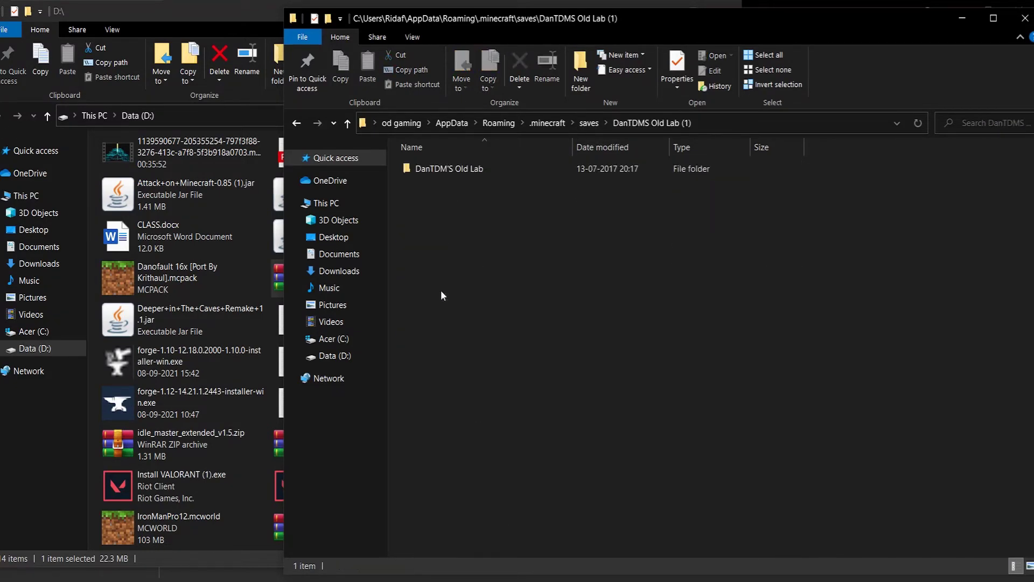
left_click(536, 165)
mouse_move(554, 161)
left_mouse_down()
mouse_move(647, 197)
mouse_move(588, 119)
left_mouse_up()
Finish the folder drop, then play Latest release 1.17.1 from the Minecraft Launcher
left_click(254, 224)
key("alt+Tab")
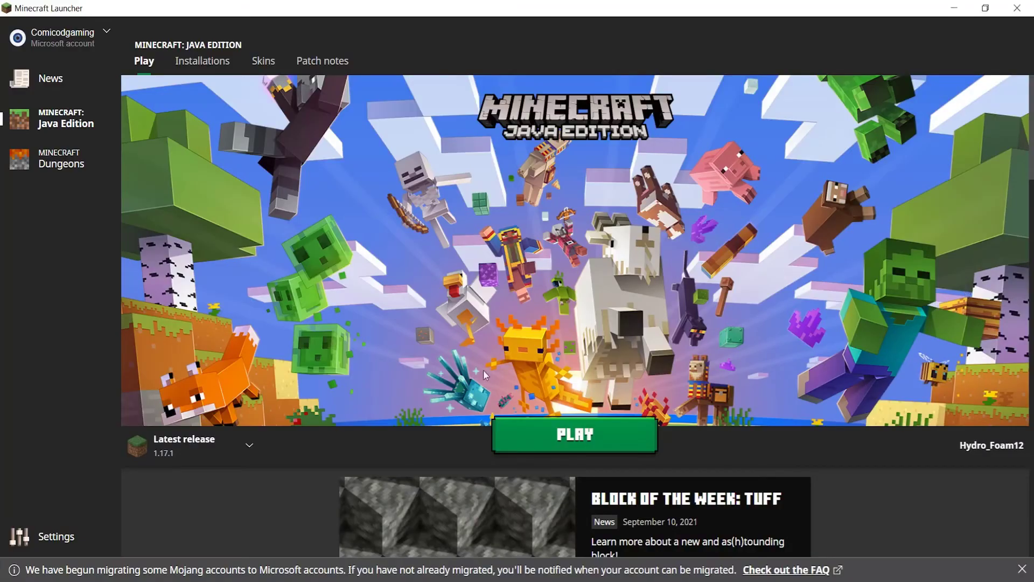
left_click(226, 439)
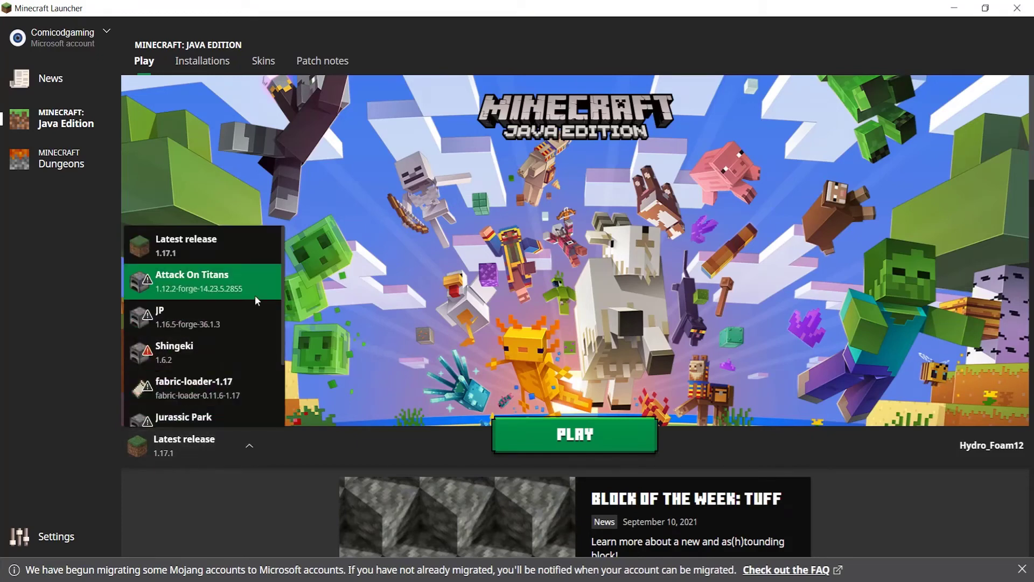
left_click(437, 316)
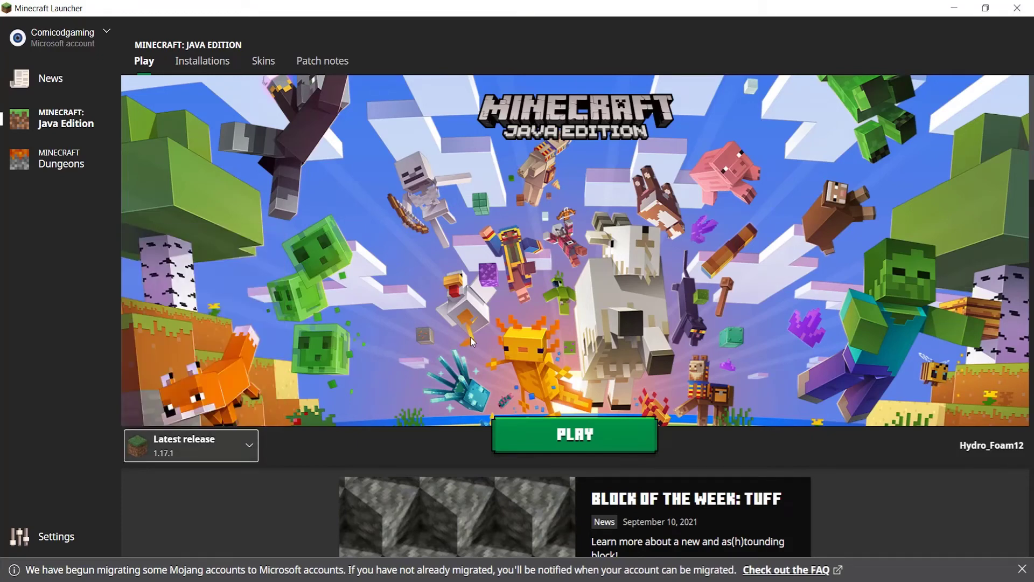
left_click(516, 434)
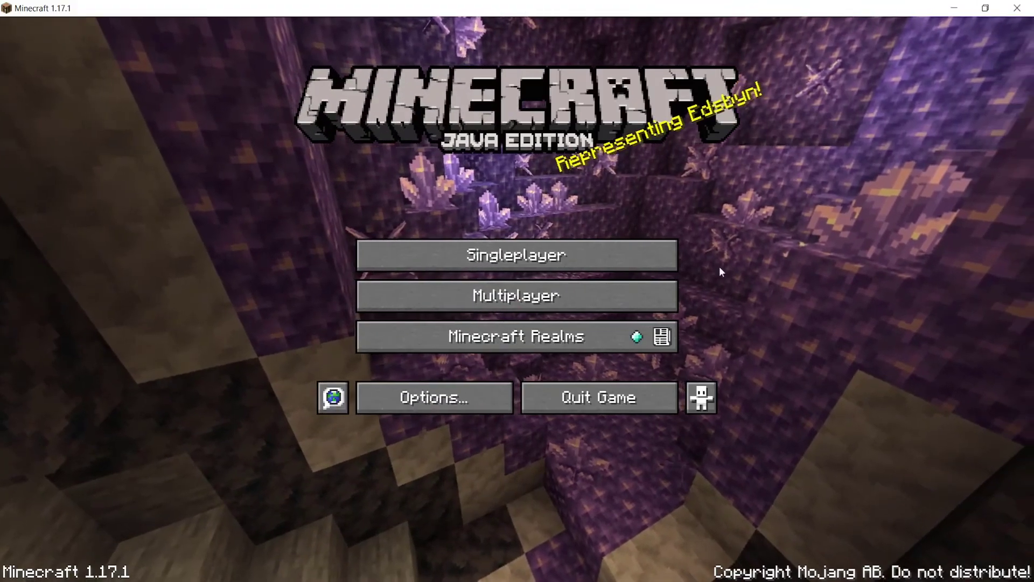
Open Singleplayer and select DanTDM'S Old Lab at the bottom of the world list
left_click(633, 260)
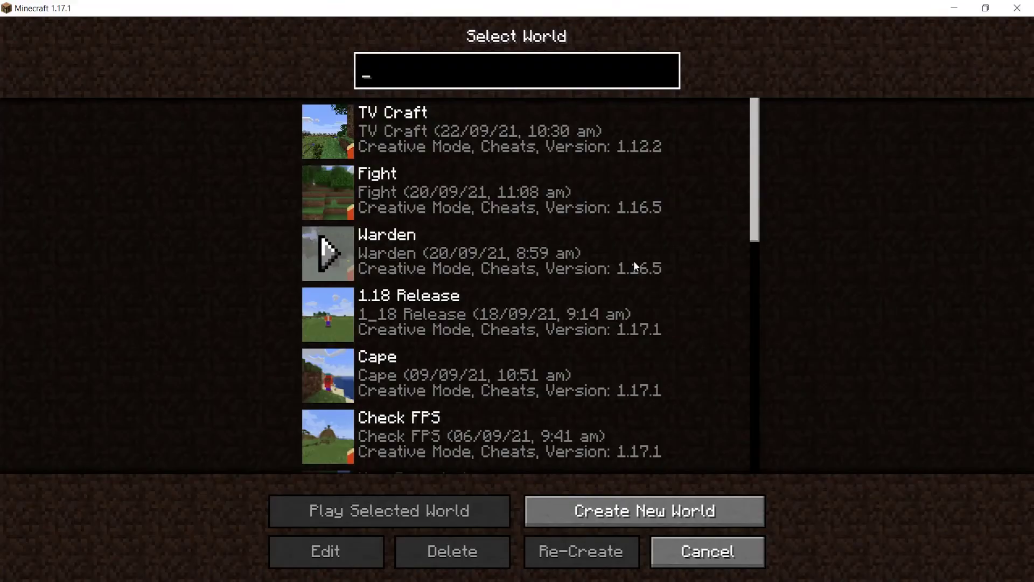
scroll(634, 261, "down", 3)
scroll(635, 274, "down", 5)
scroll(633, 282, "down", 2)
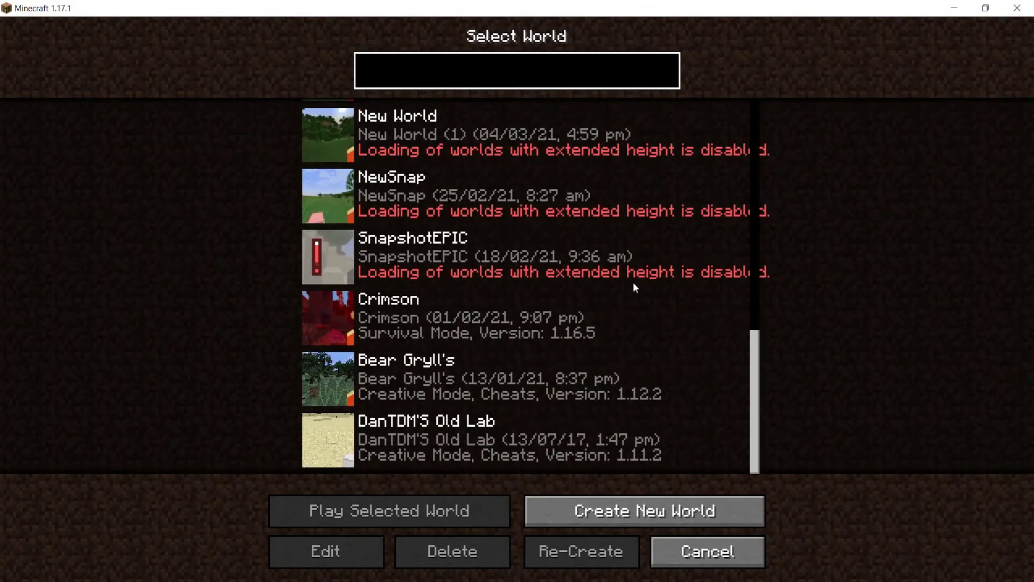
left_click(367, 442)
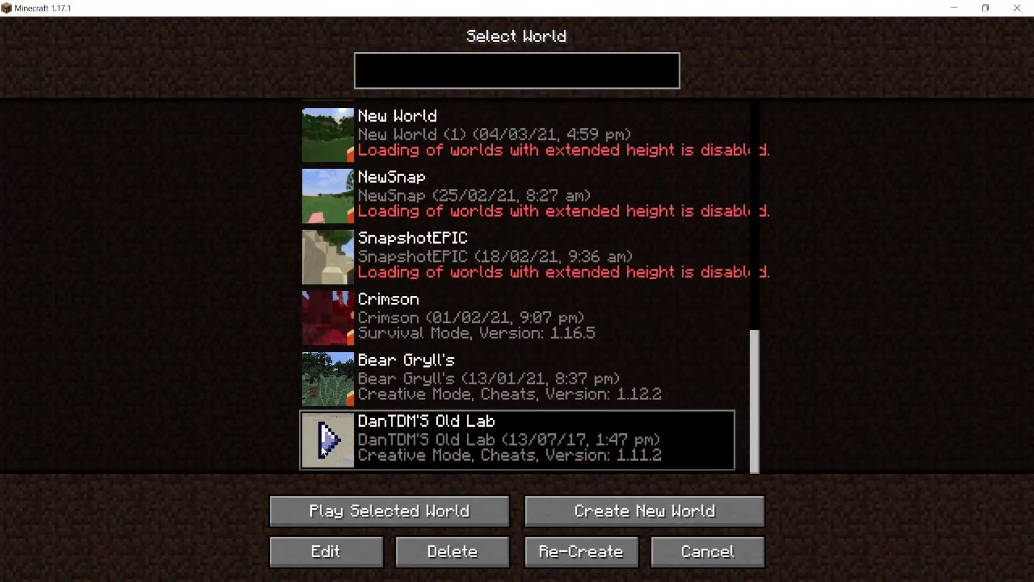